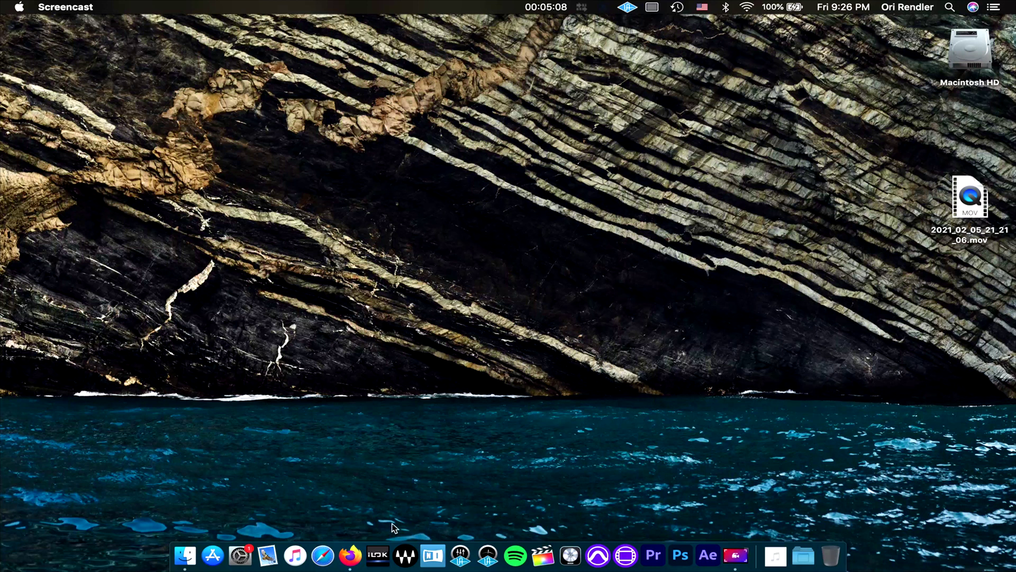
Step: Check in the Mac's sound preferences which devices are selected for sound output and input
click(249, 555)
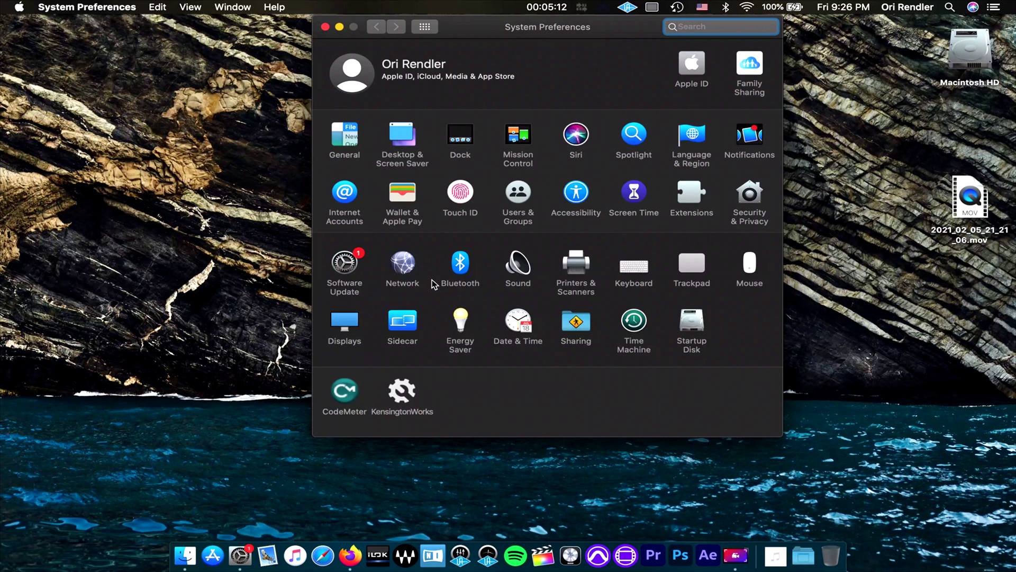
click(518, 269)
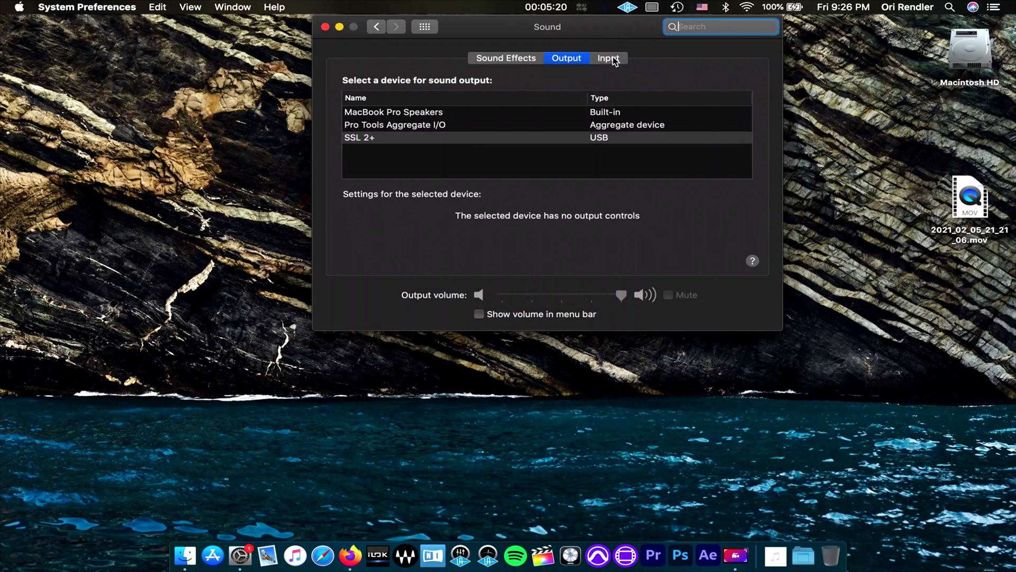
click(613, 59)
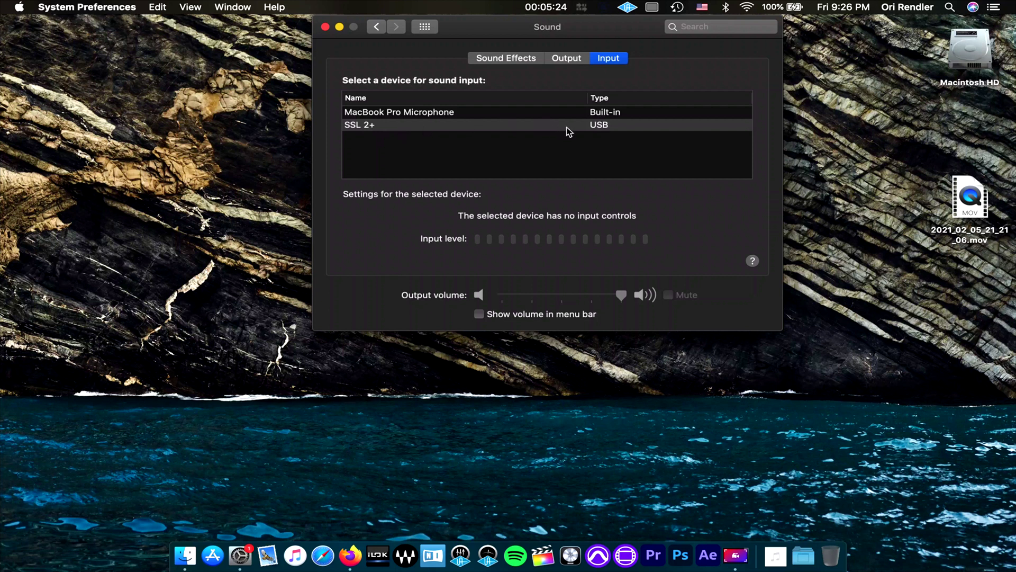
click(325, 27)
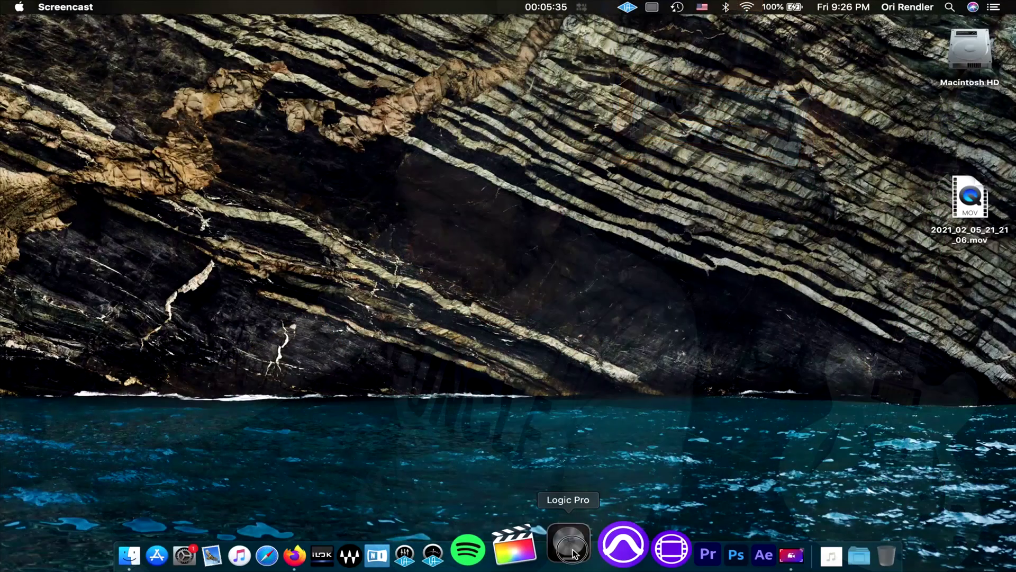
Step: Switch to Logic Pro and start a new empty project
click(574, 553)
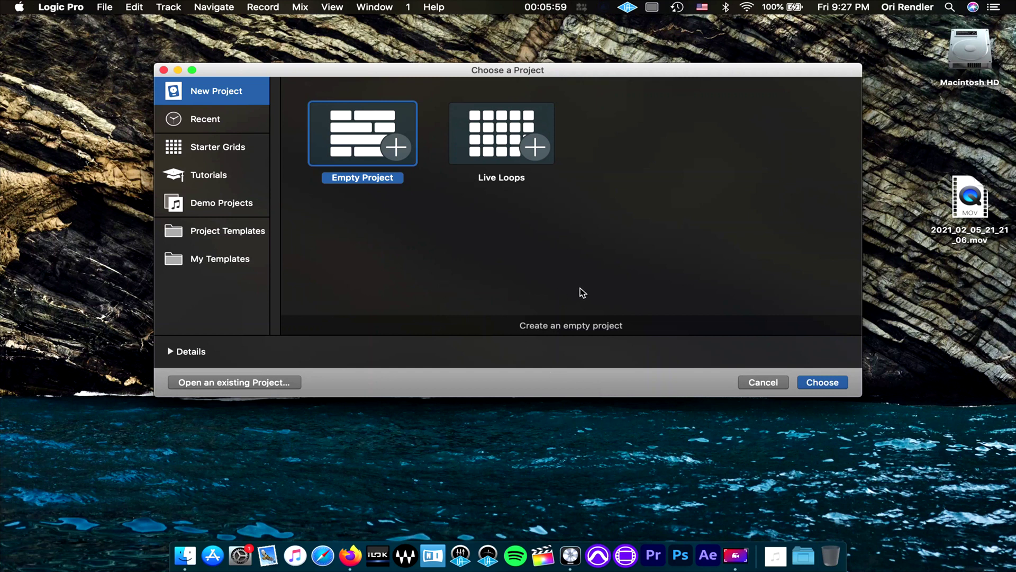
click(824, 382)
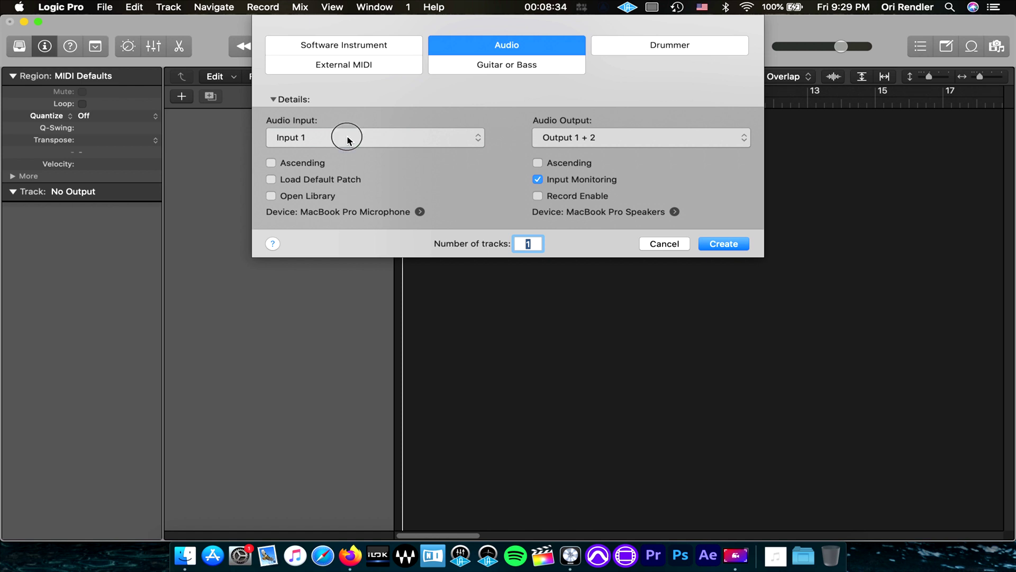
Step: Check the available inputs for the new audio track, and set the output and input devices to SSL 2+
click(349, 139)
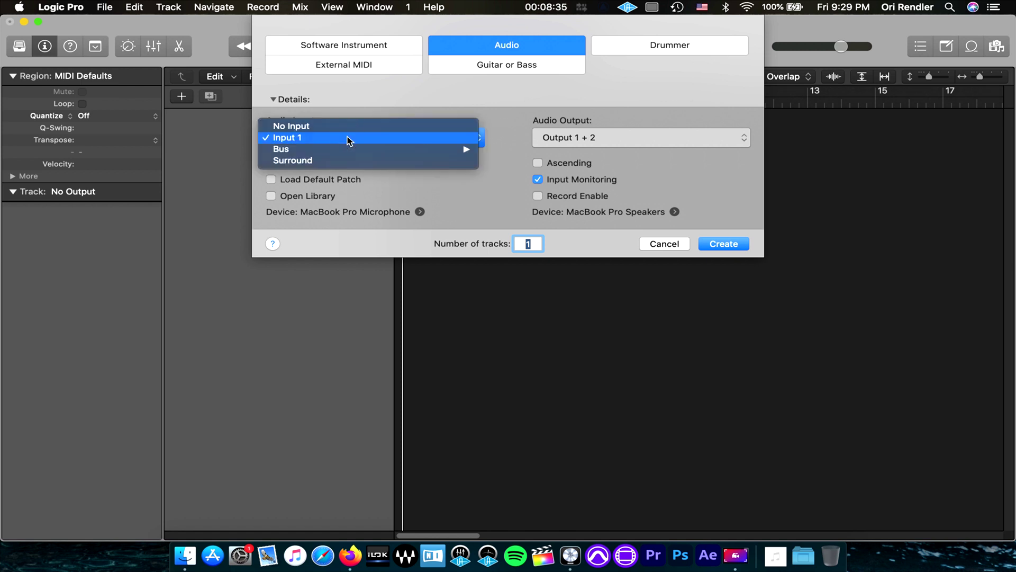
click(431, 141)
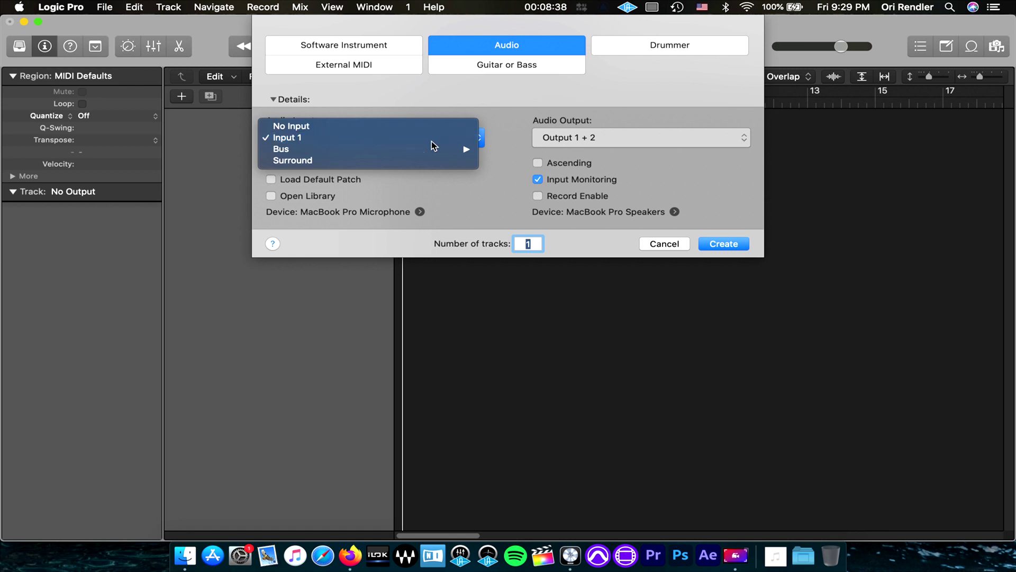
click(420, 212)
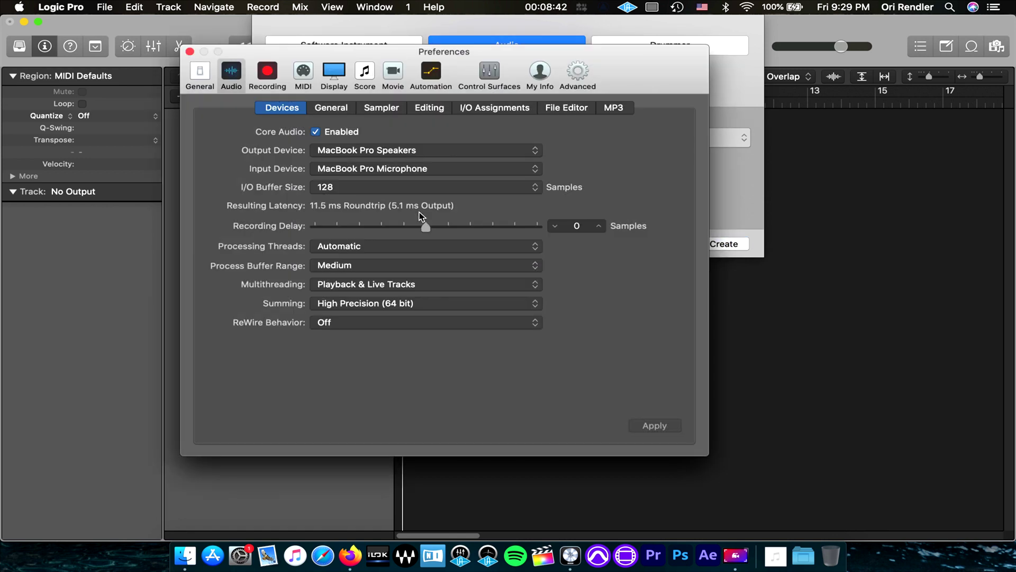
click(400, 155)
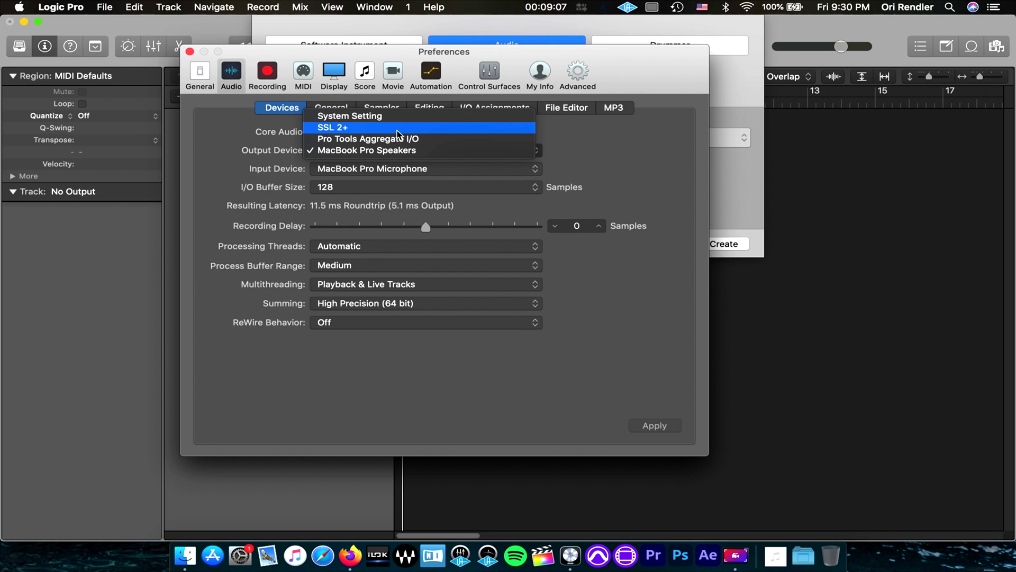
click(397, 131)
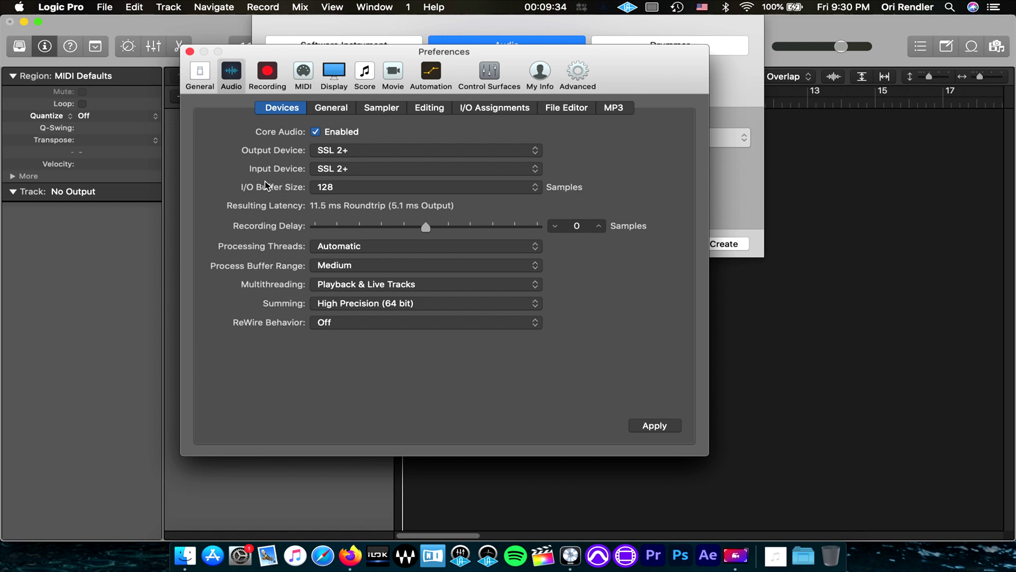
Step: Review the I/O buffer sizes, keep 128 samples, and apply the audio device settings
click(317, 190)
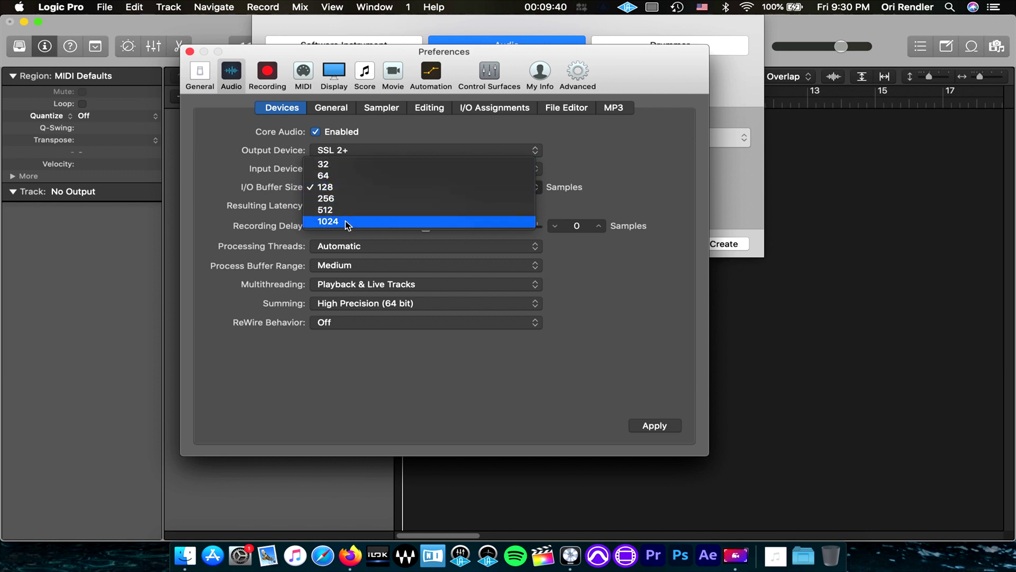
click(229, 168)
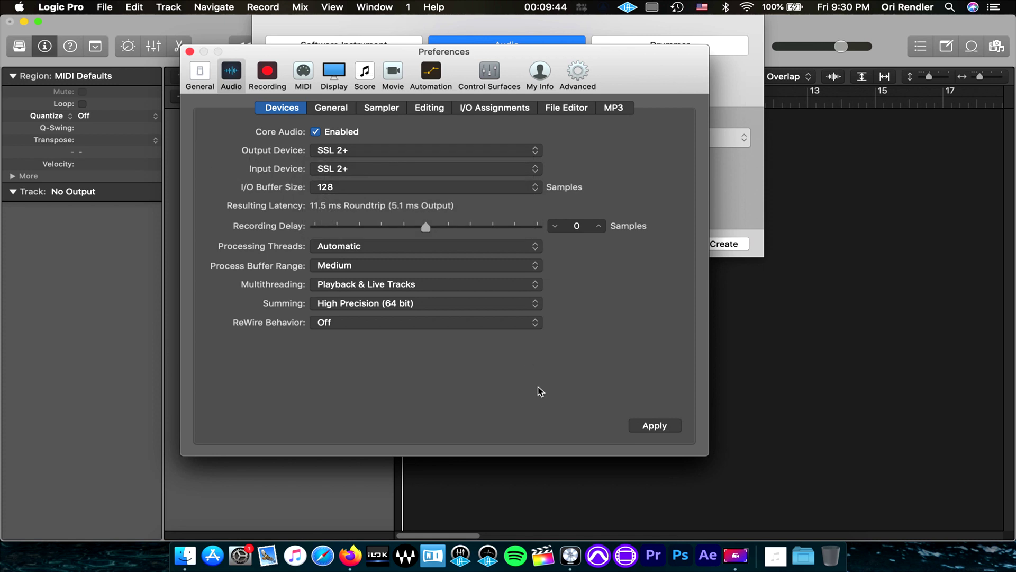
click(656, 428)
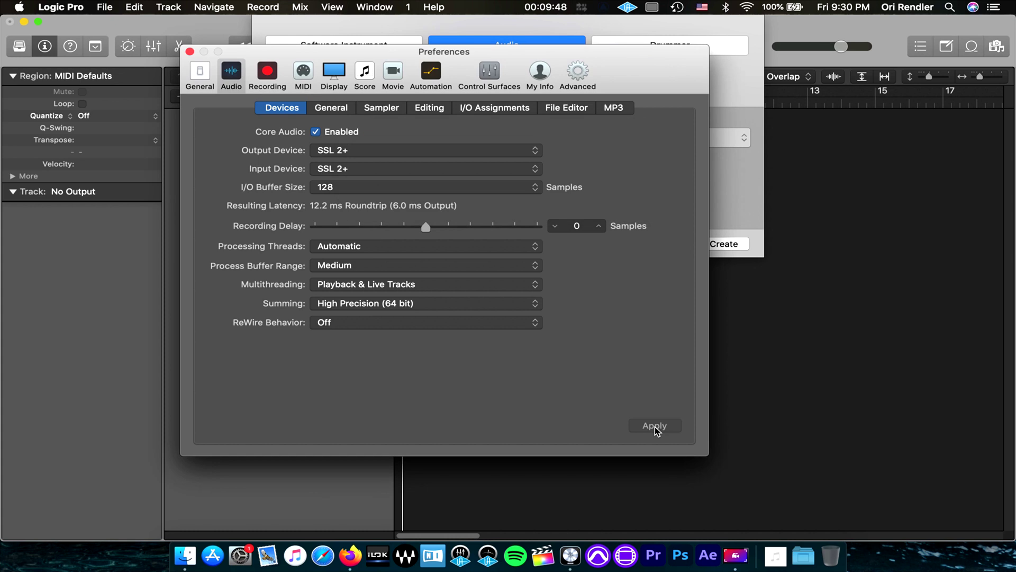
click(190, 52)
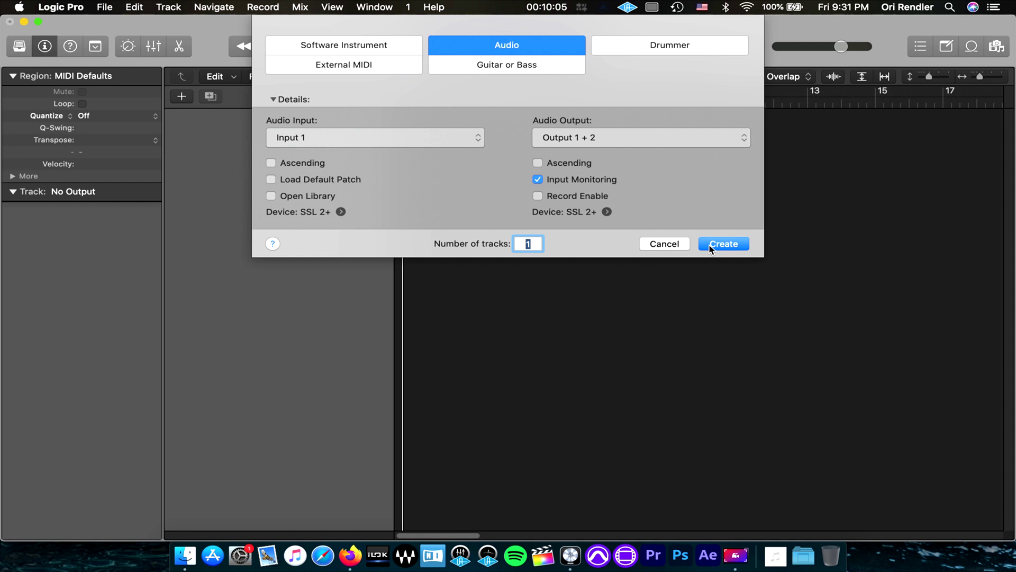
Step: Create one audio track with Input 1, Output 1 + 2 and input monitoring, and turn off the count-in
click(723, 244)
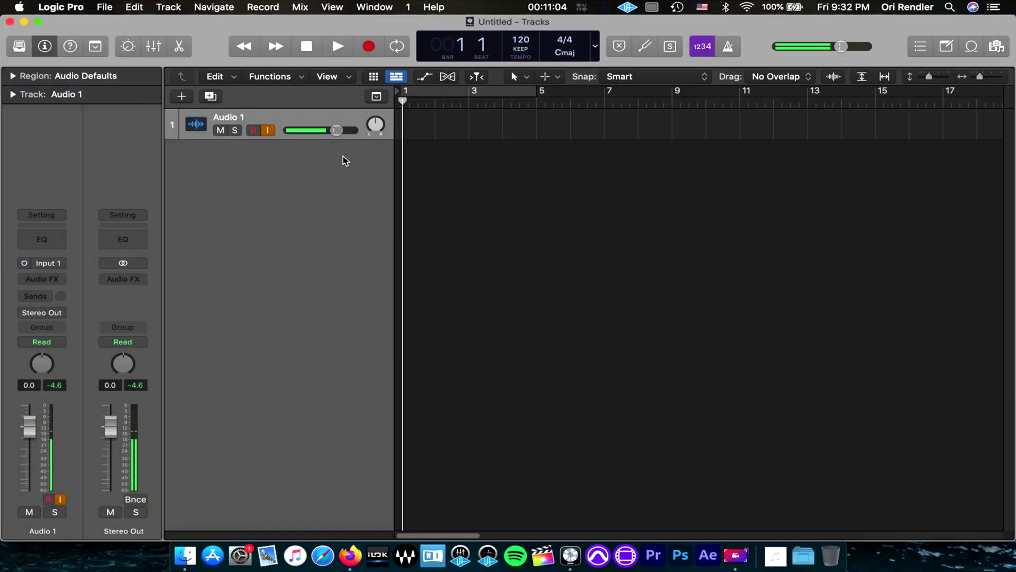
click(704, 52)
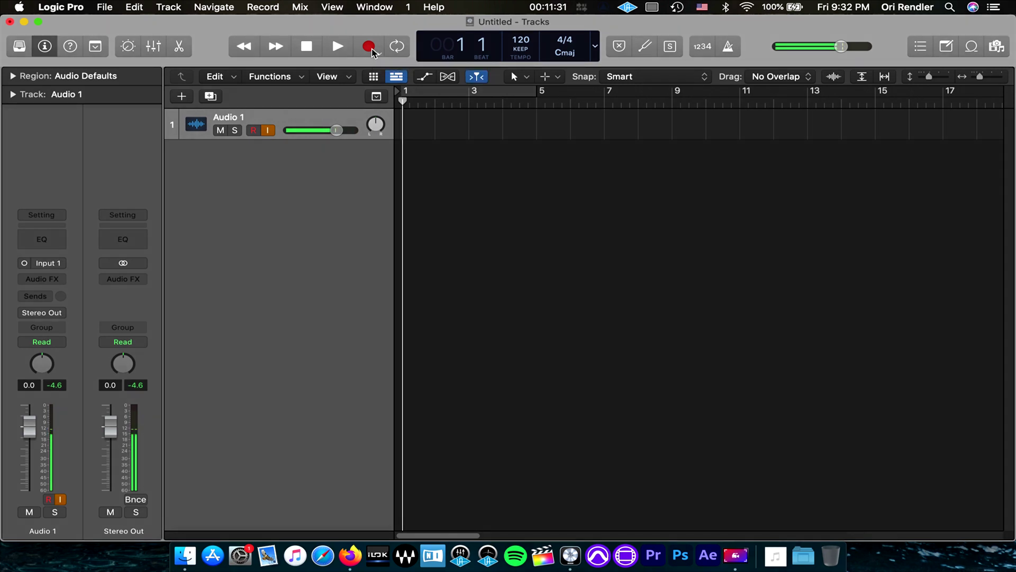
Step: Record a short take of about four bars on Audio 1 and play it back from the beginning
click(371, 49)
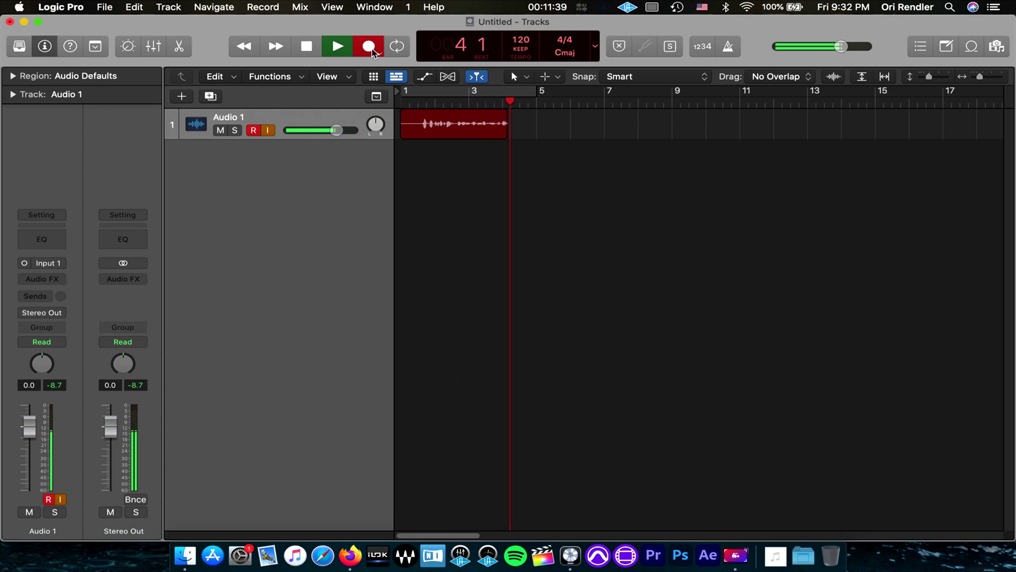
key(space)
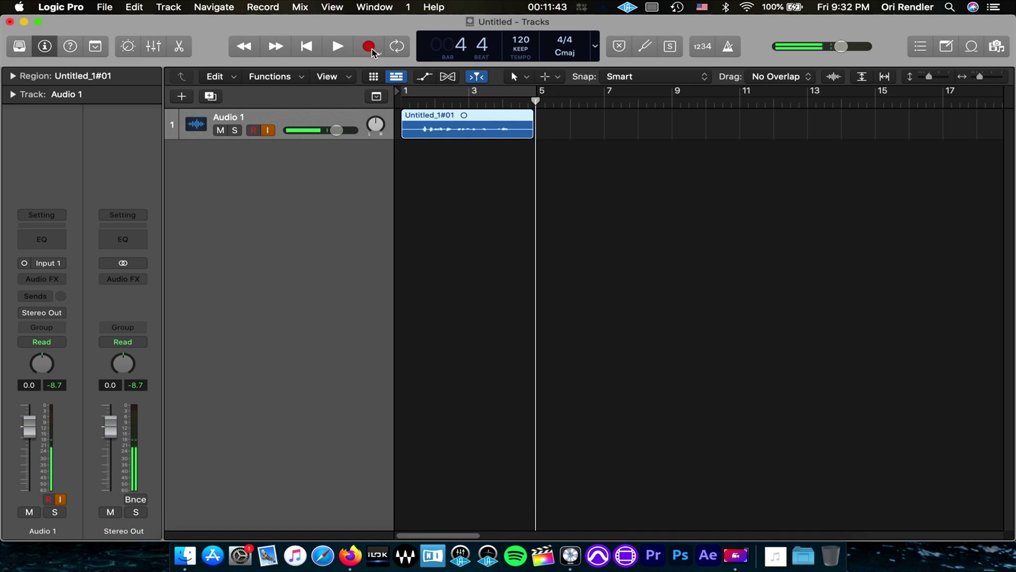
key(Return)
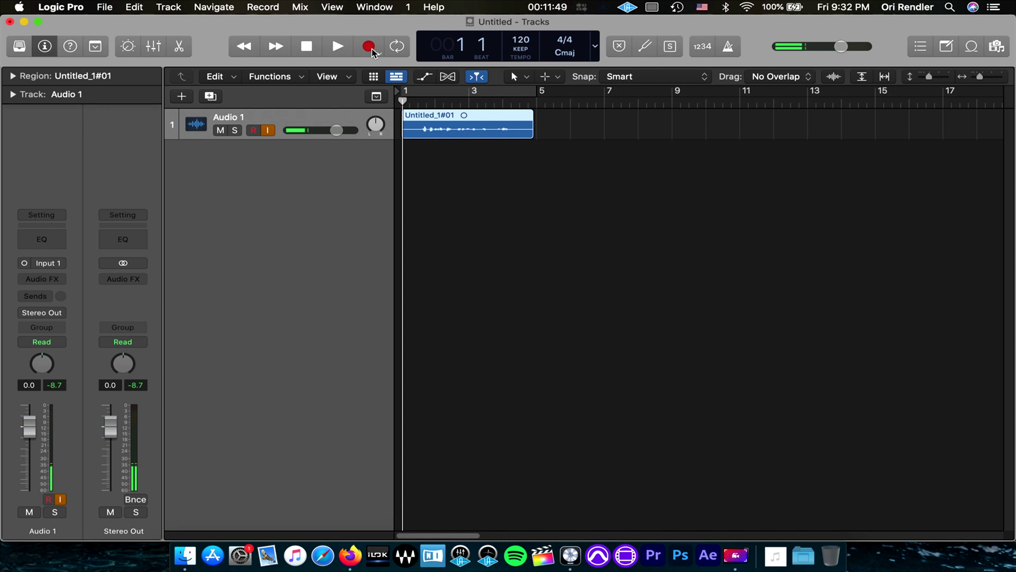
key(space)
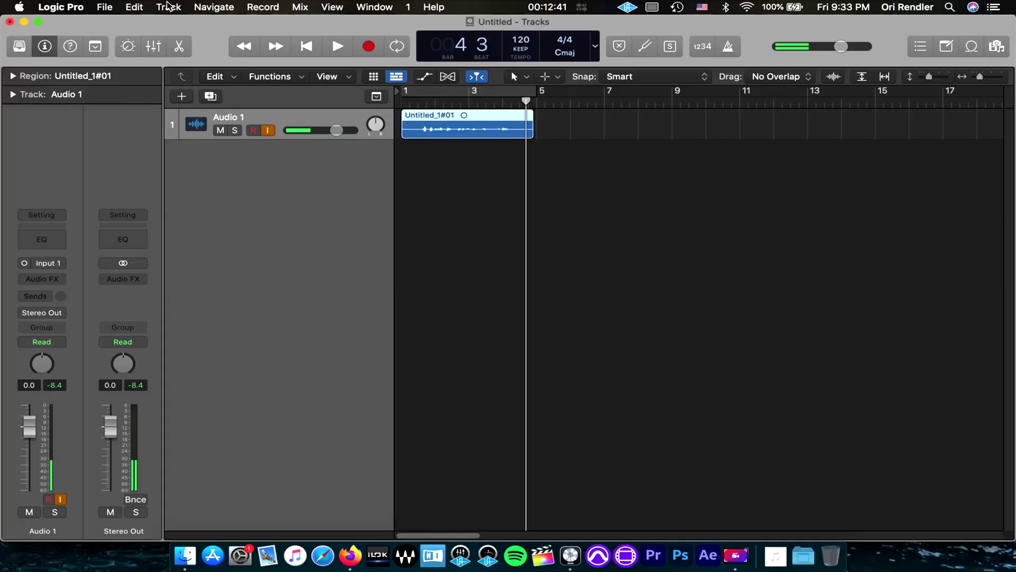
Step: Add a second audio track with Input 1, Output 1 + 2 and input monitoring
click(169, 7)
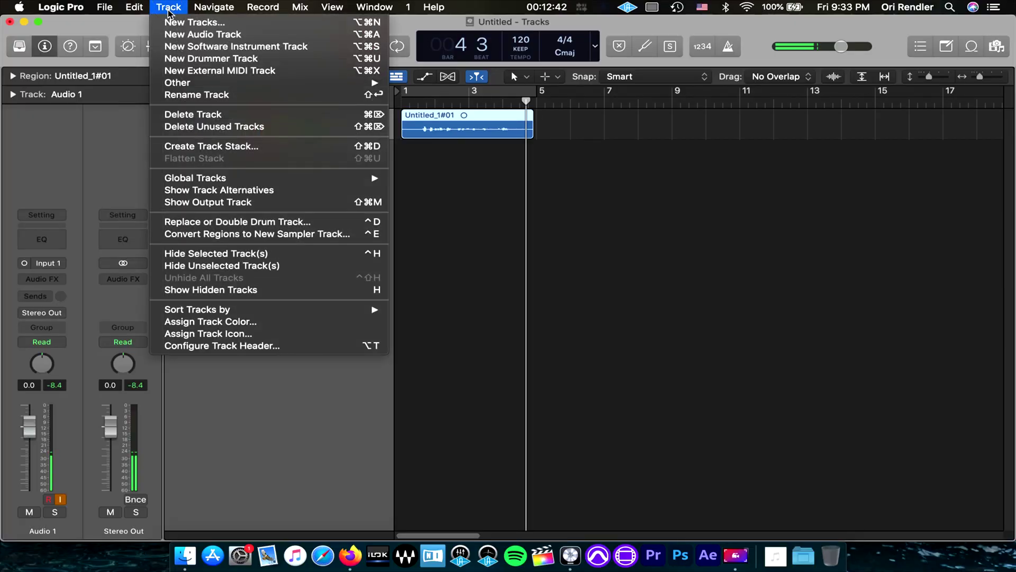
click(173, 24)
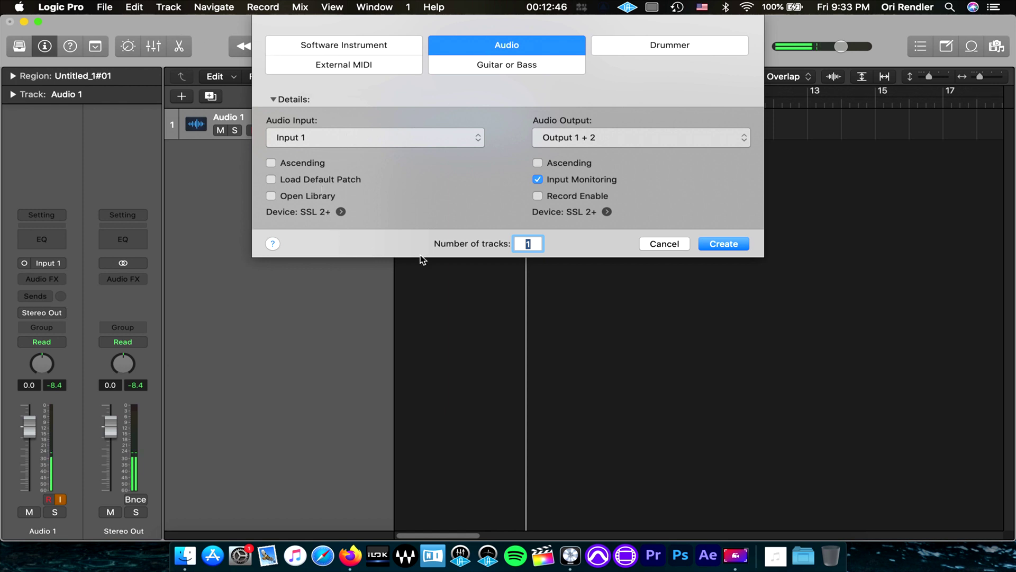
click(723, 244)
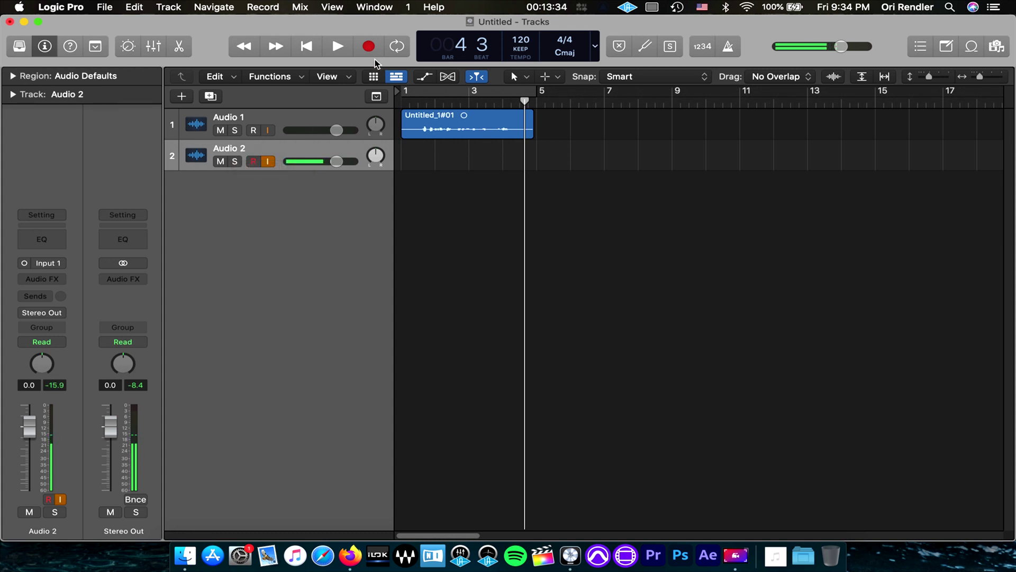
Step: Mute Audio 1 and record a take of about four bars on Audio 2 from the project start
key(Return)
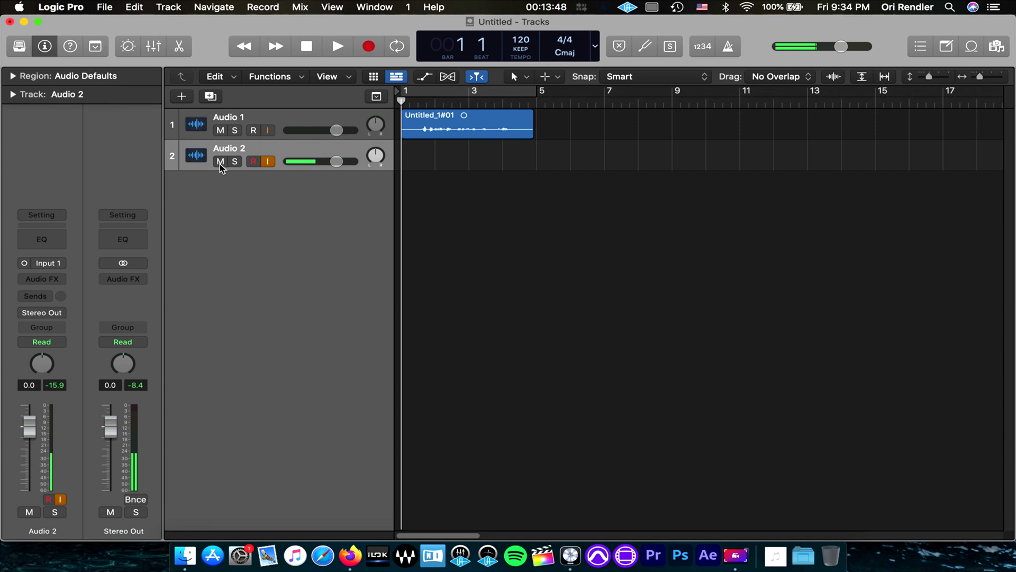
click(220, 130)
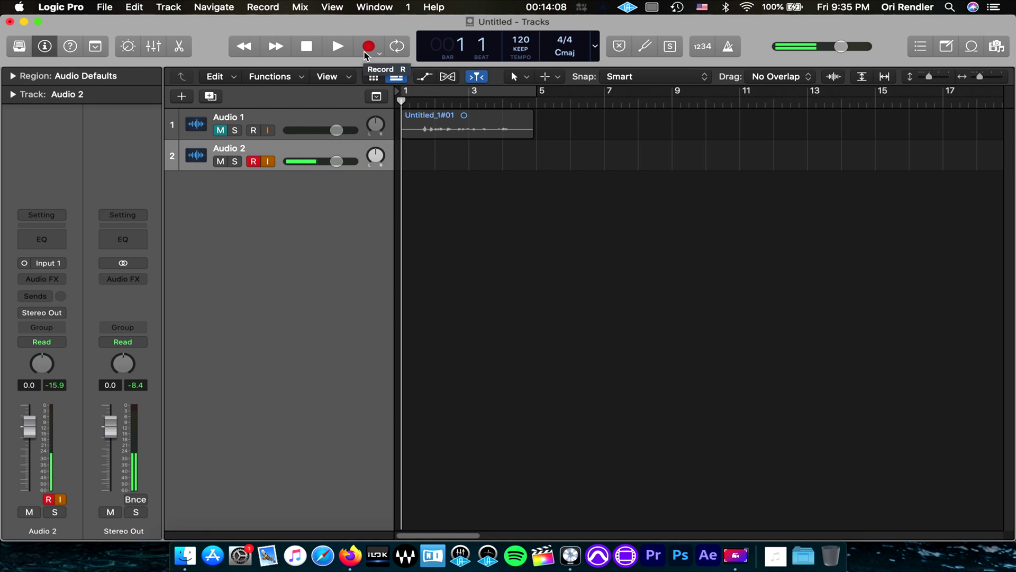
click(368, 47)
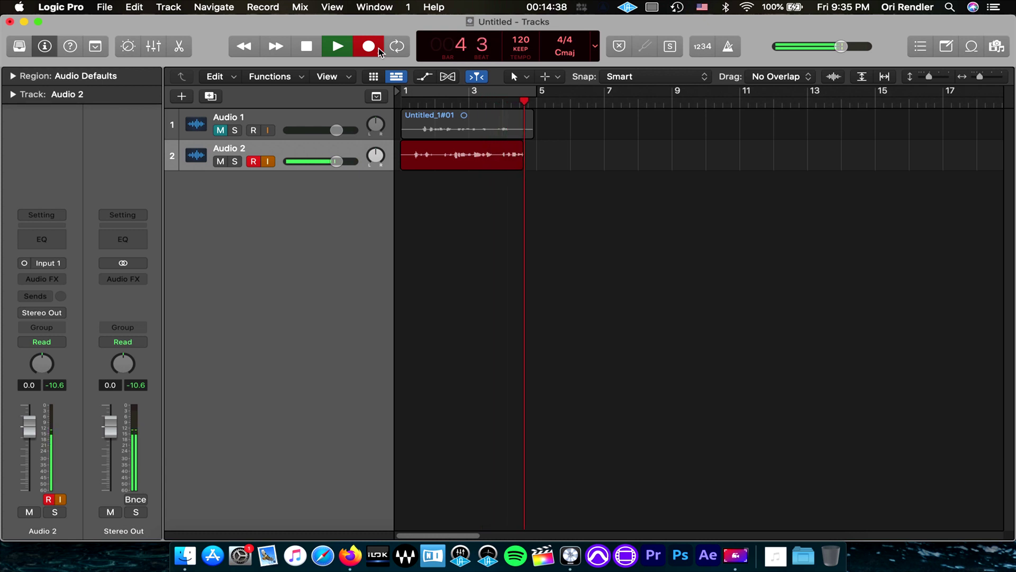
key(space)
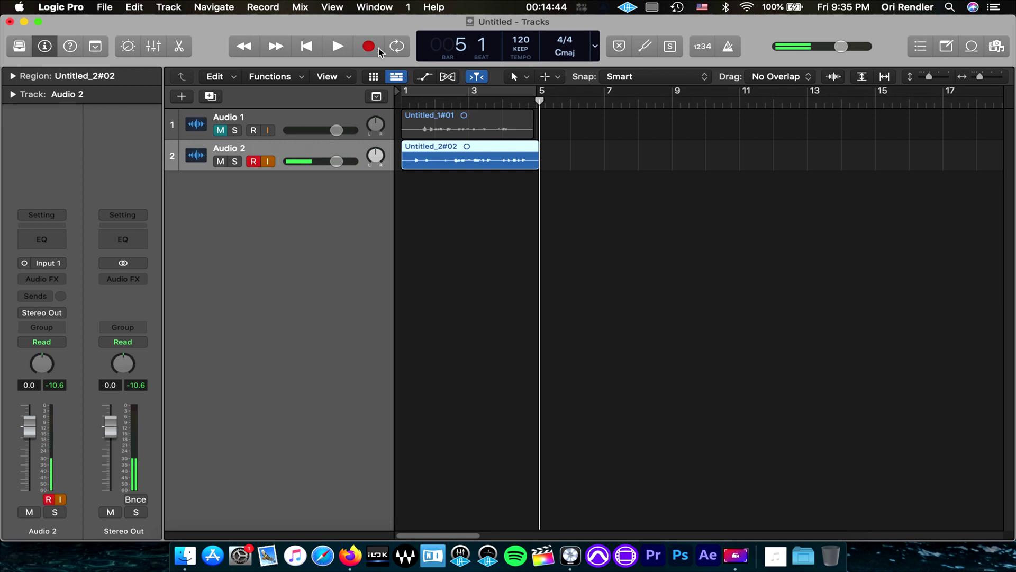
Step: Unmute Audio 1 and play both recorded tracks together from the beginning
key(space)
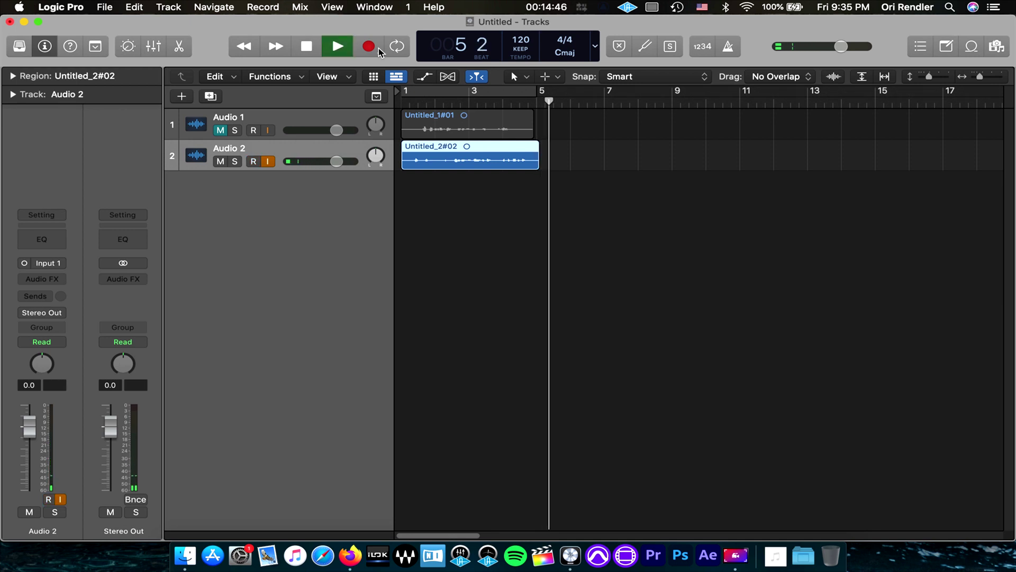
key(space)
key(Return)
key(space)
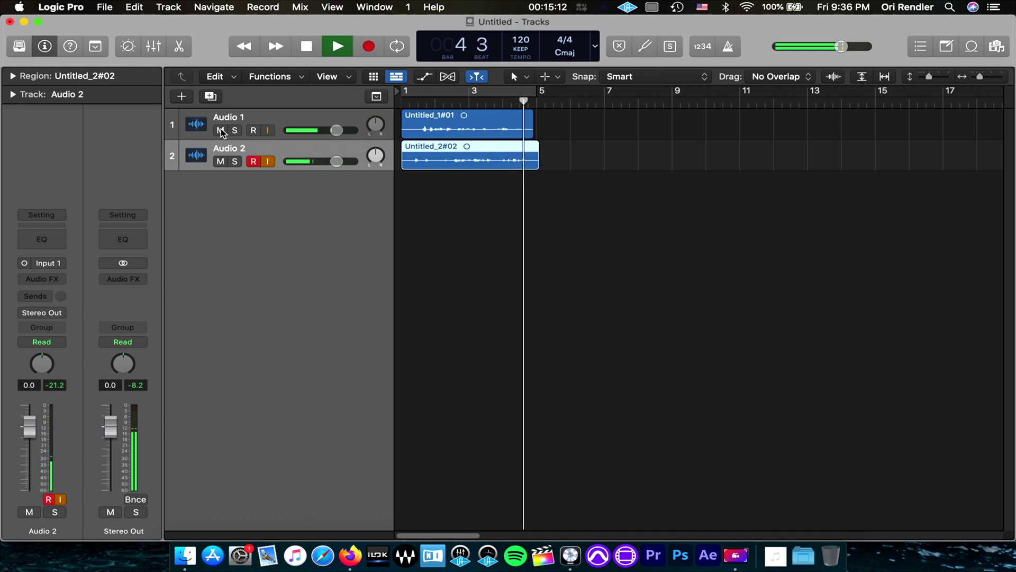
key(space)
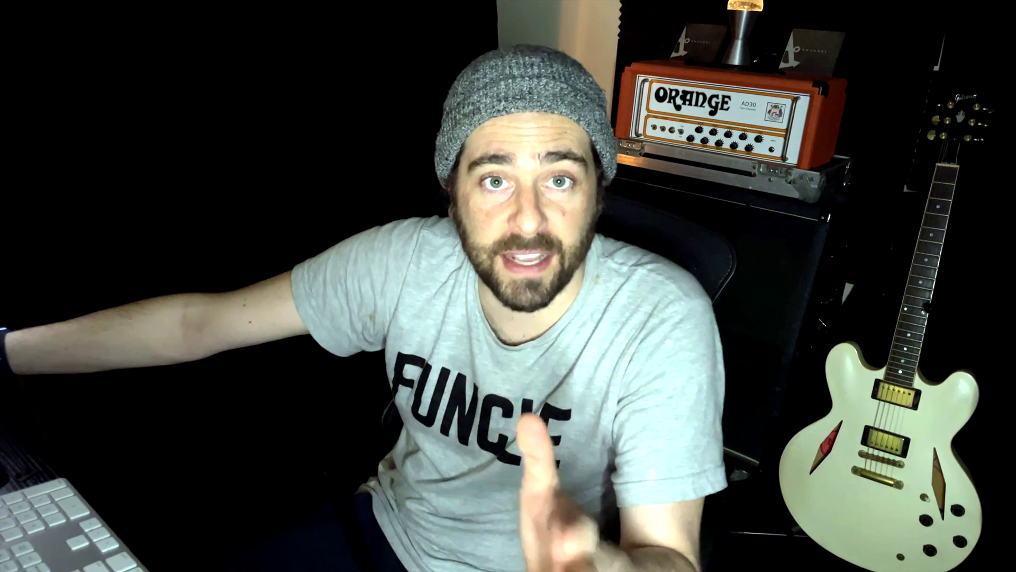